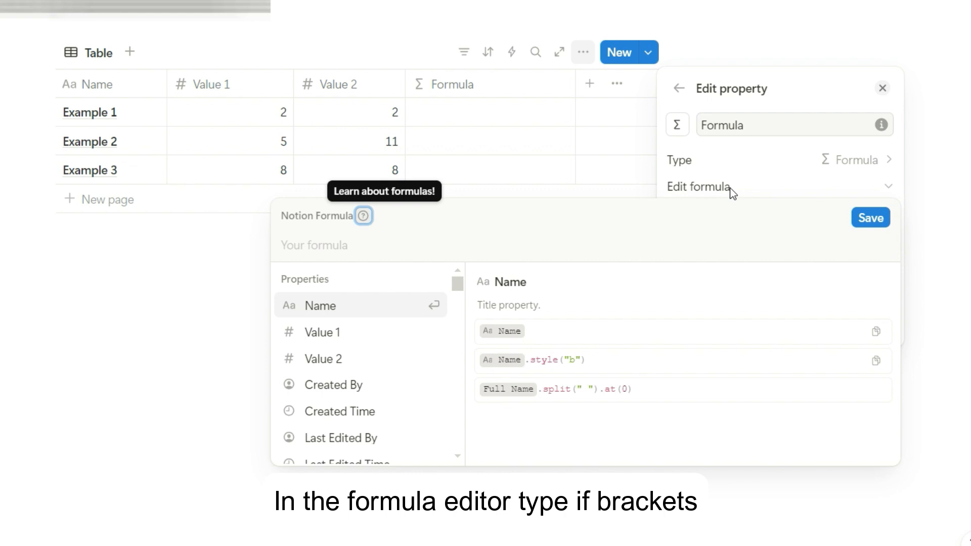
Step: Begin the property's formula with an if() function whose condition checks whether Value 1 == Value 2
left_click(674, 244)
type("if")
type("(value")
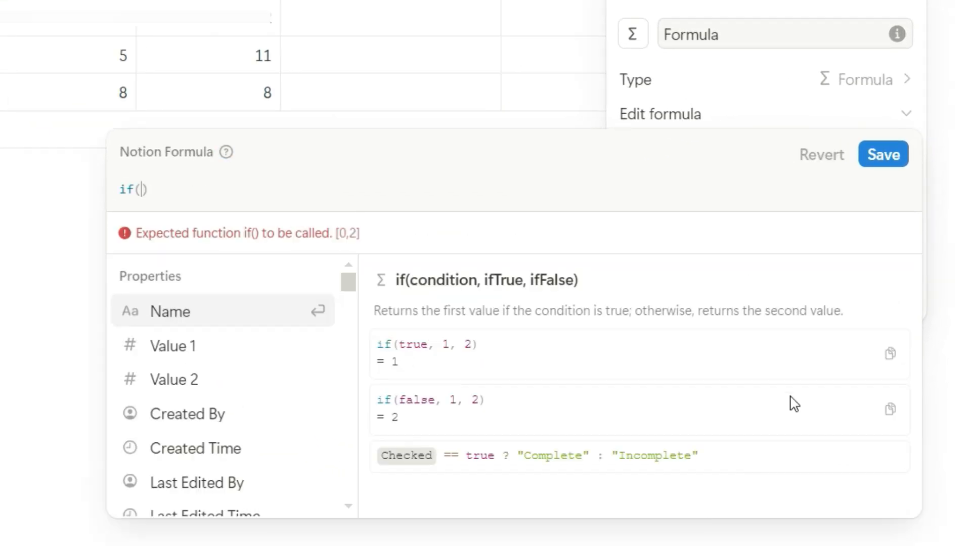
key("Return")
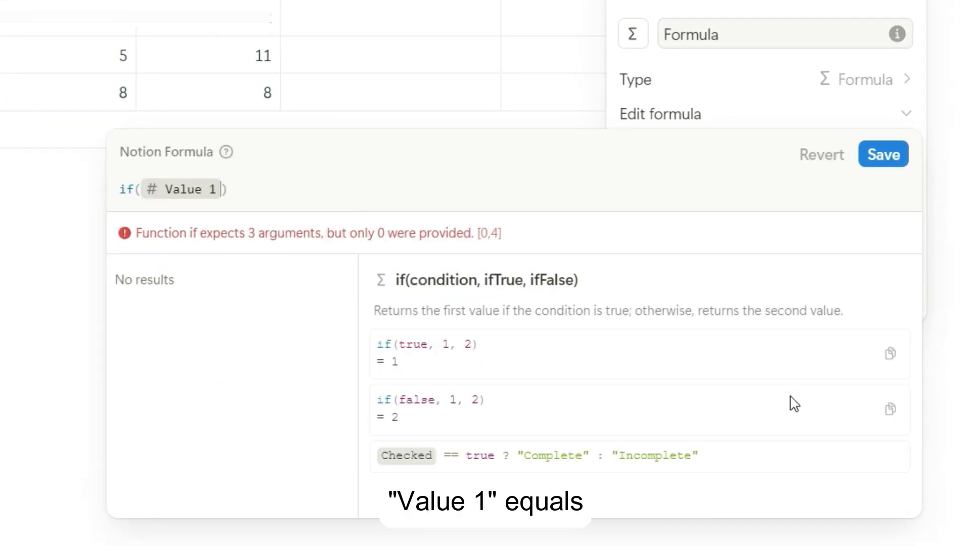
type("==")
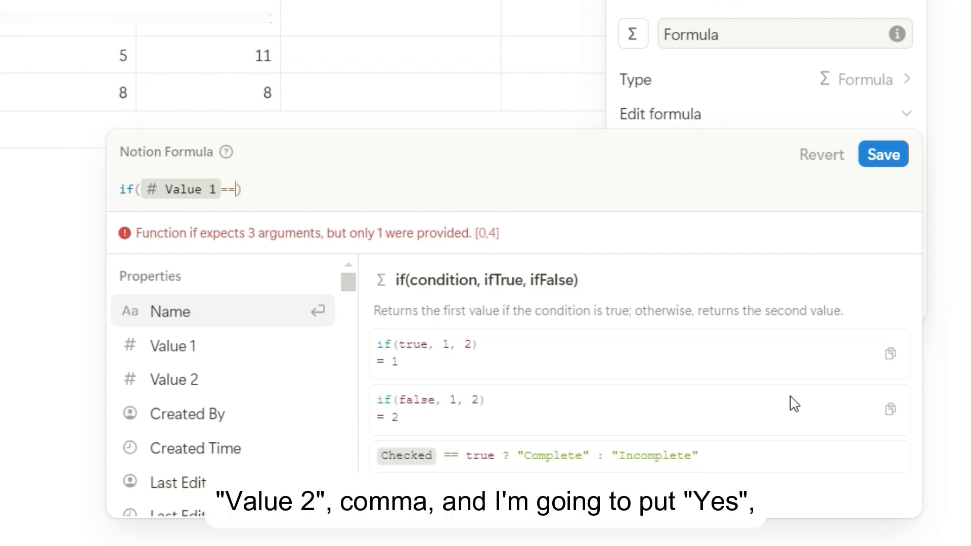
type("value2")
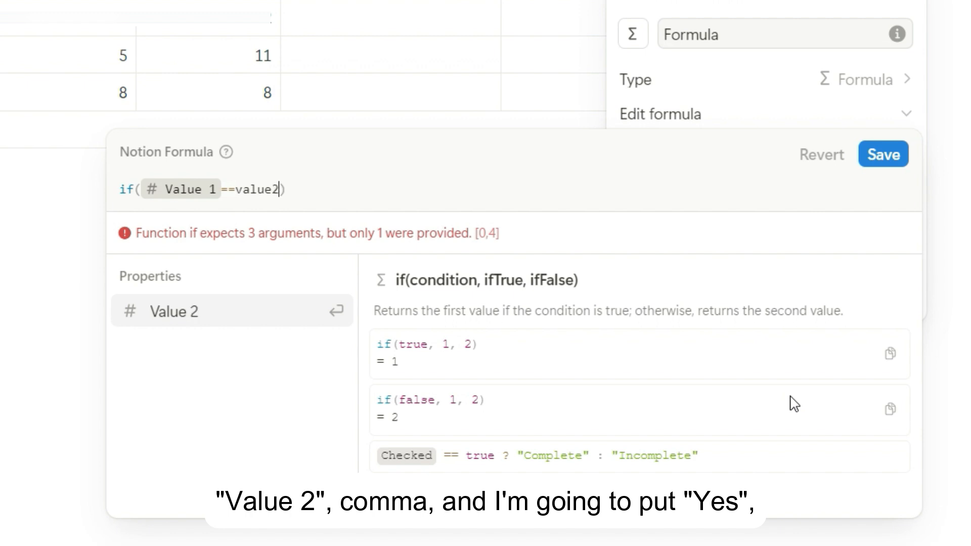
key("Return")
Step: Complete the if() formula so it returns "Yes" when true and "No" when false, and save it
type(",\"")
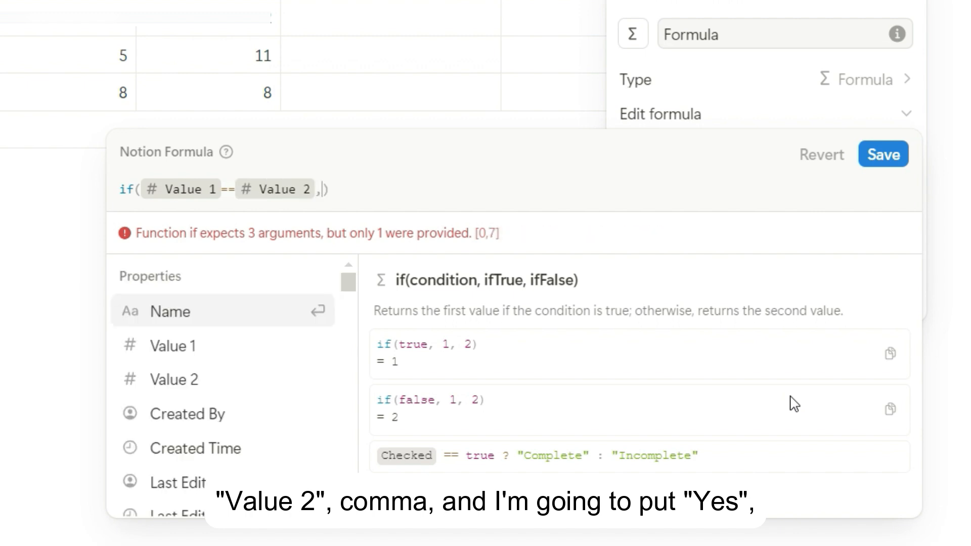
type("Yes\",")
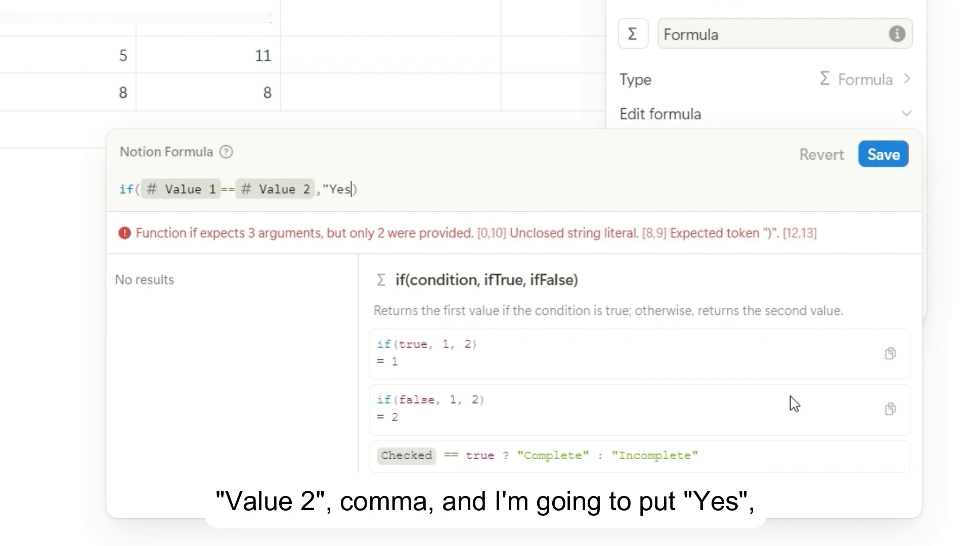
type("\"No")
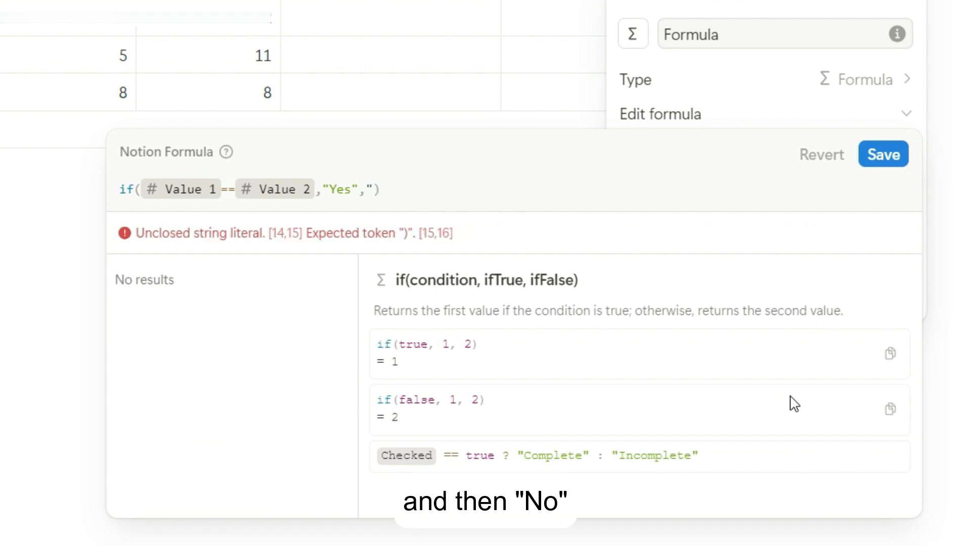
type("\"")
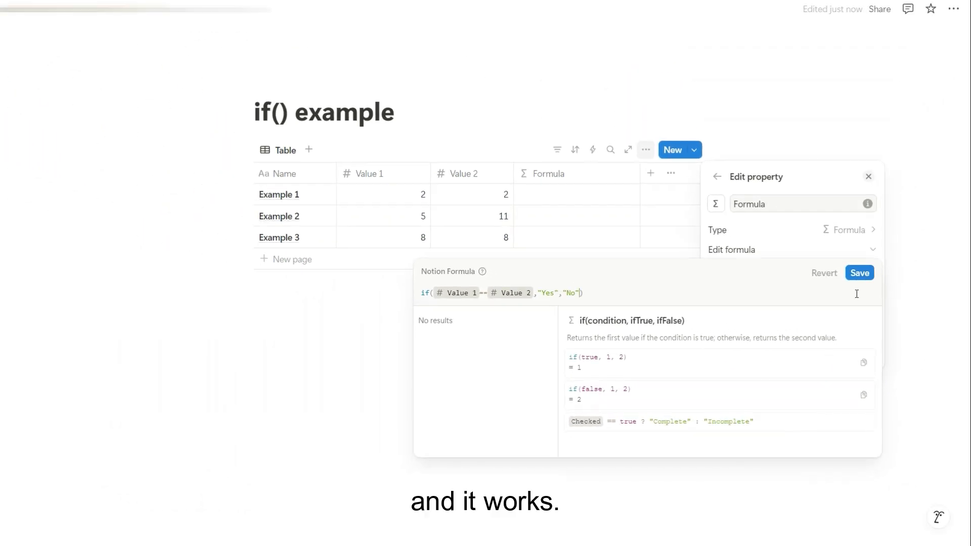
left_click(859, 272)
Step: Rename the formula property as "Equal to?" and close its settings
double_click(811, 203)
type("Equal to?")
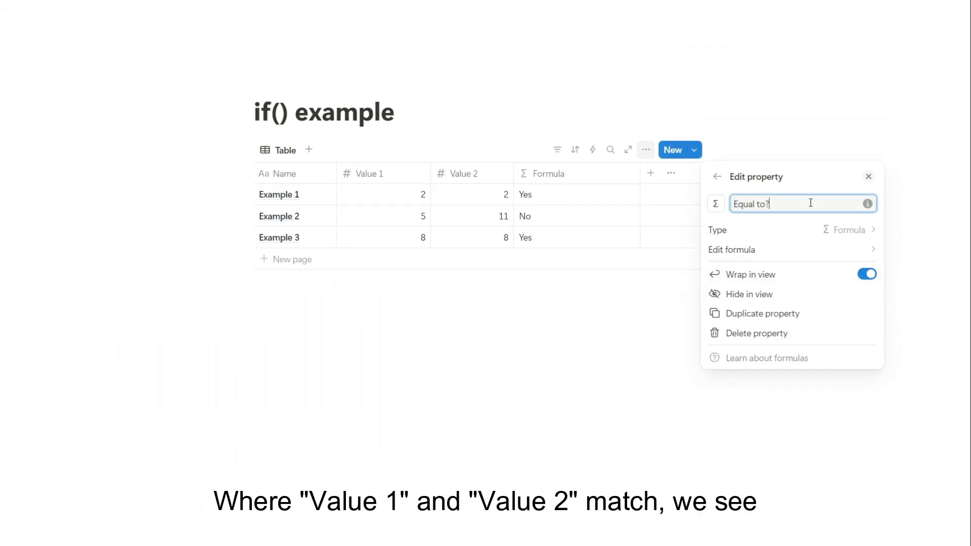
left_click(842, 91)
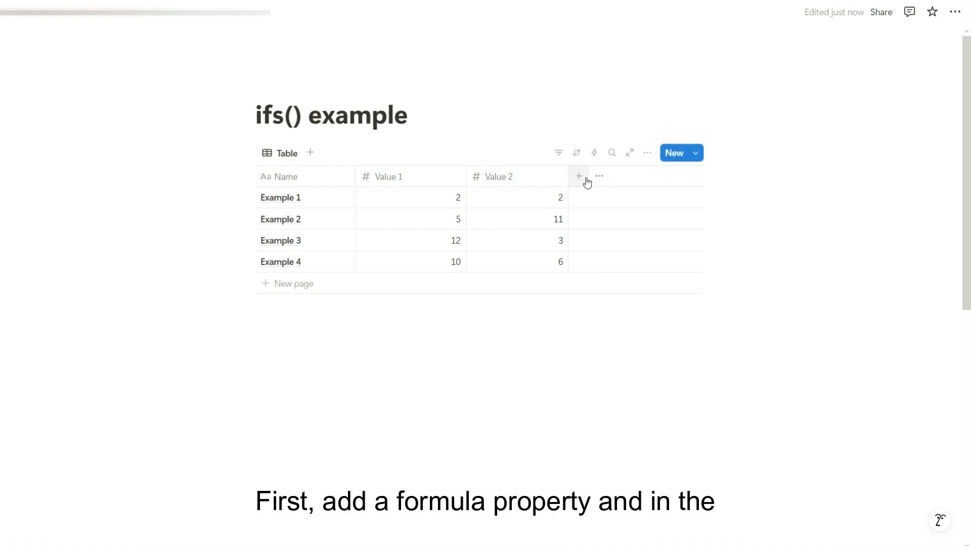
Step: Add a Formula property to the ifs() example table and open its formula for editing
left_click(581, 178)
type("for")
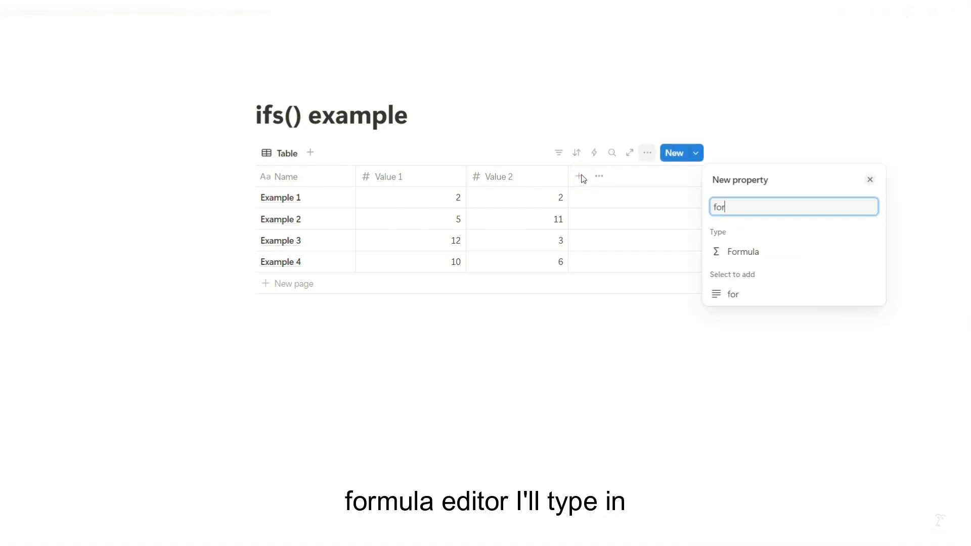
left_click(748, 257)
left_click(748, 254)
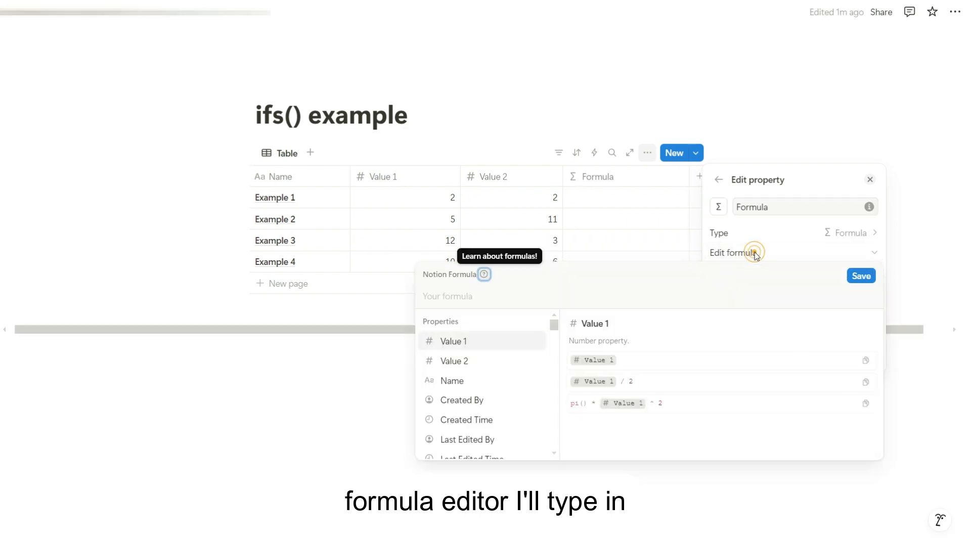
Step: Insert a multi-line ifs() function whose first condition, Value 1 < Value 2, returns "Less than"
type("if")
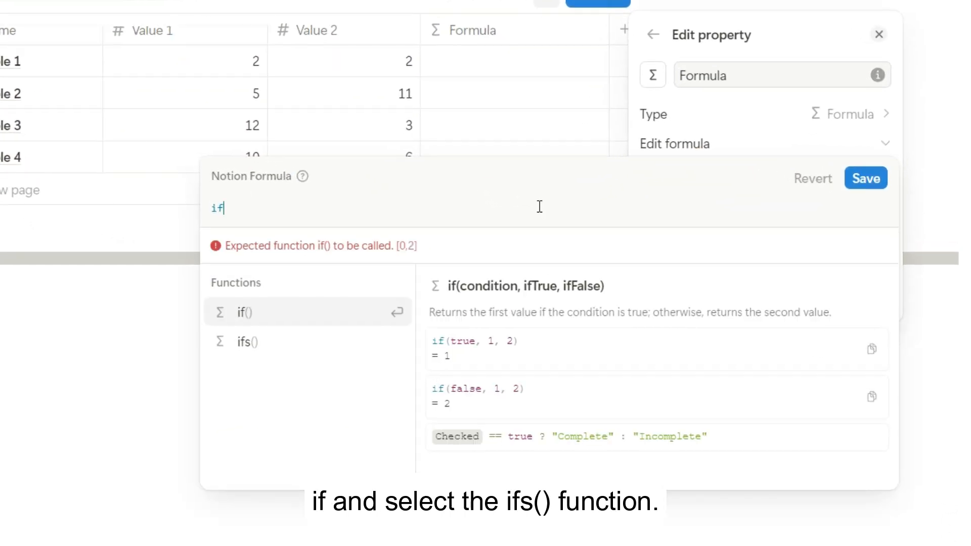
key("Down")
key("Return")
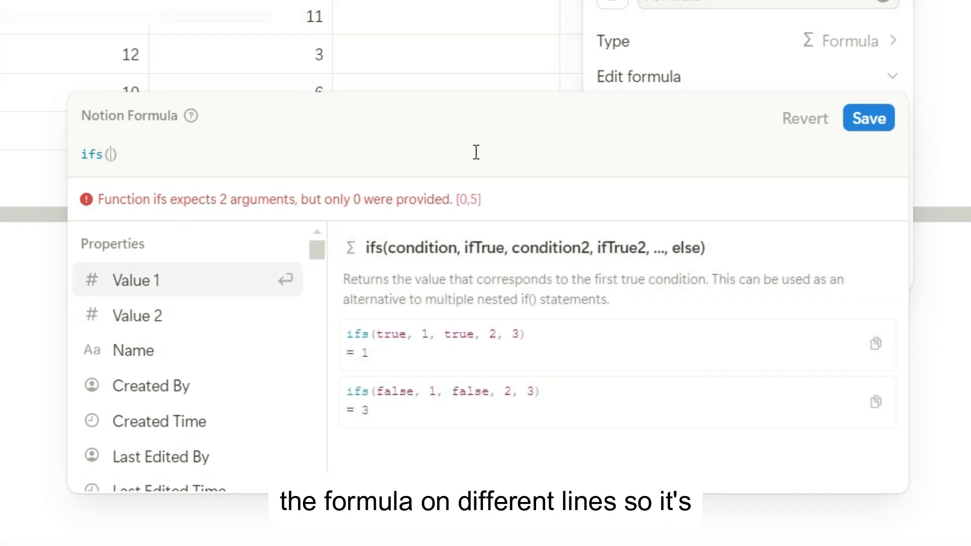
key("shift+Return")
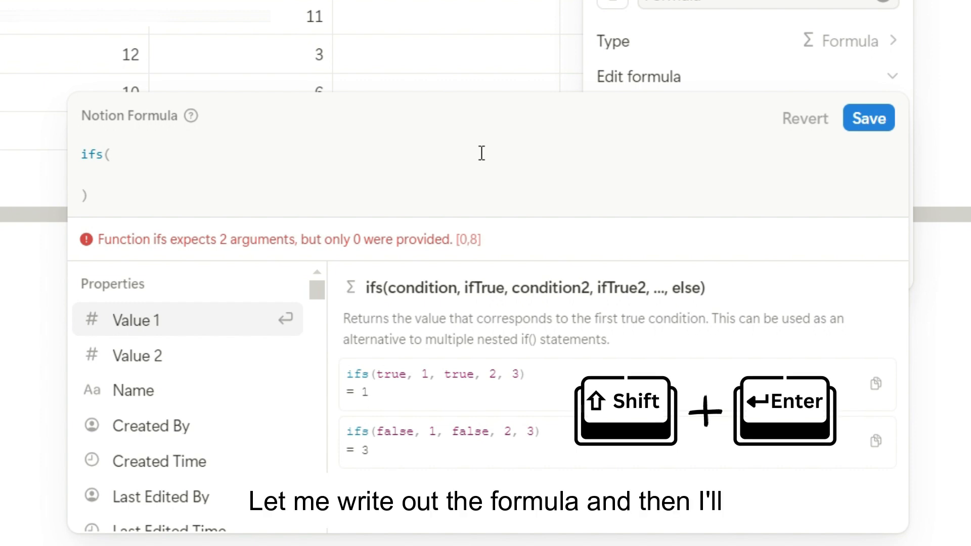
type("Value 1 < # Value 2, \"Less than\"")
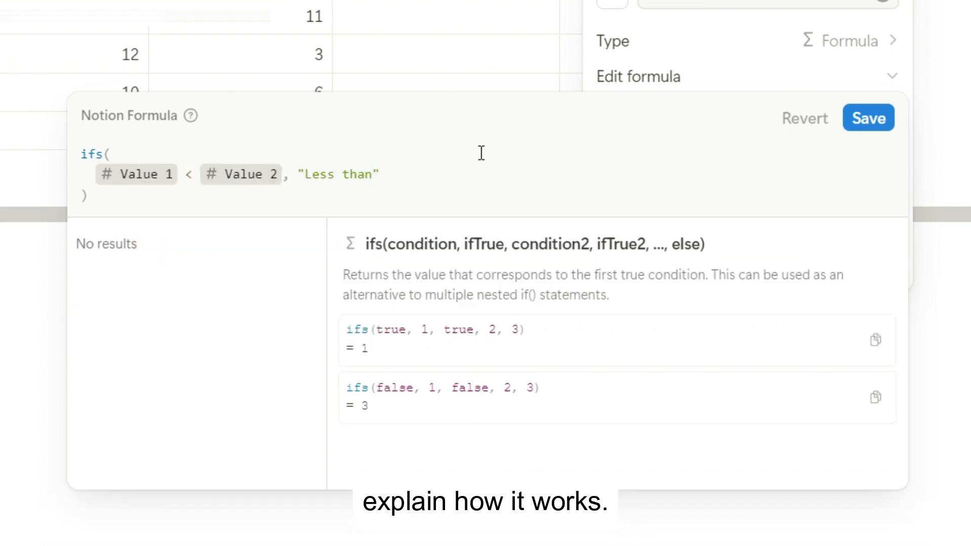
type(",")
Step: Add the condition Value 1 > Value 2 returning "Greater than" and the fallback "Equal" on separate lines, and save the formula
key("shift+Return")
type("Value 1 > Value 2, \"Greater than\",")
key("shift+Return")
type("\"Equal\"")
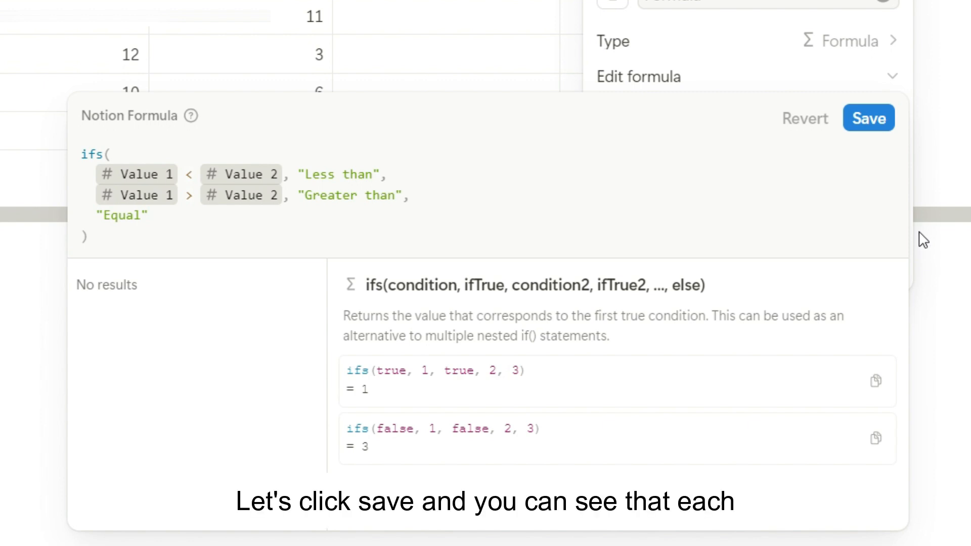
left_click(865, 178)
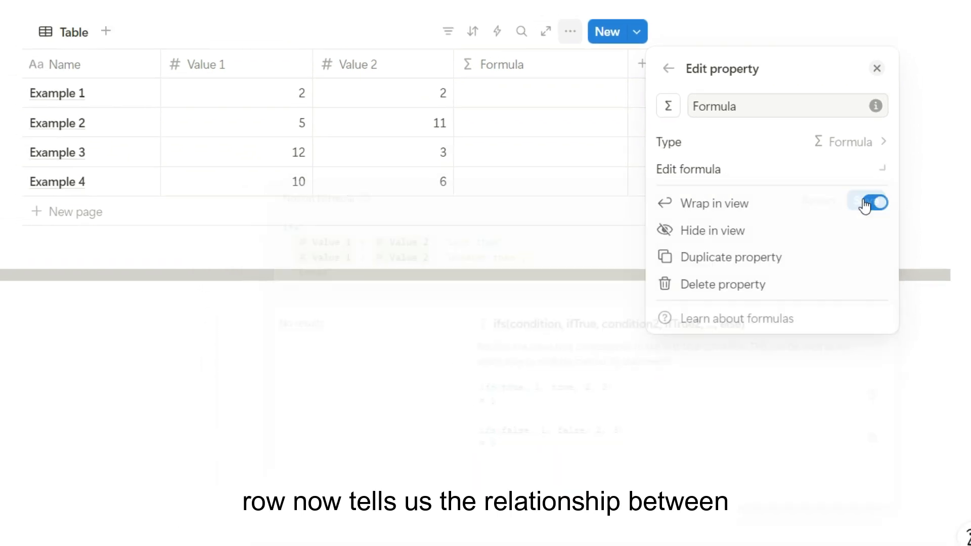
left_click(869, 179)
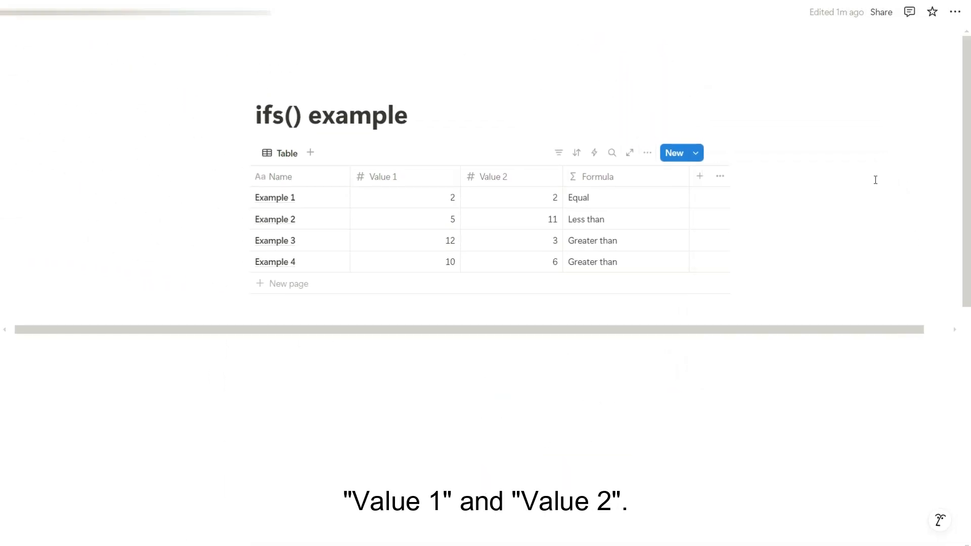
left_click(751, 416)
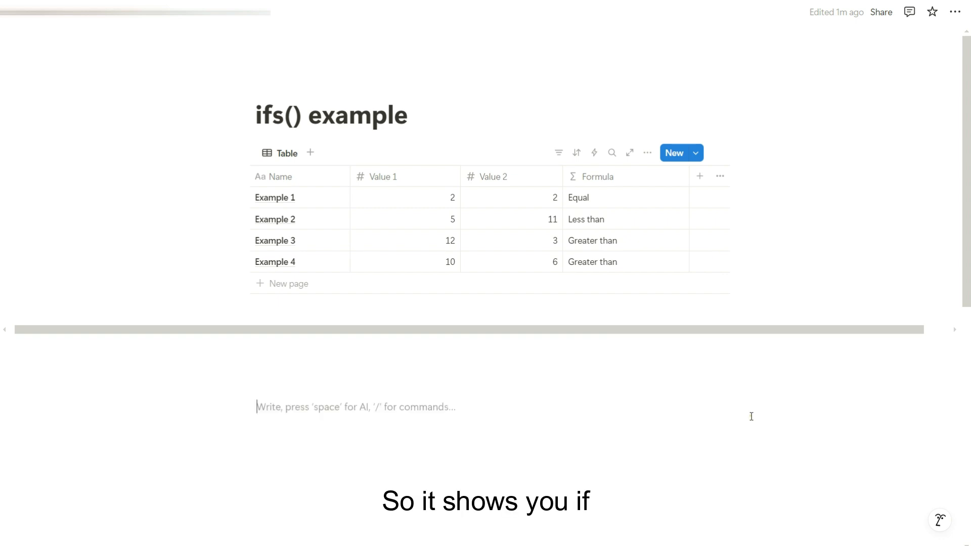